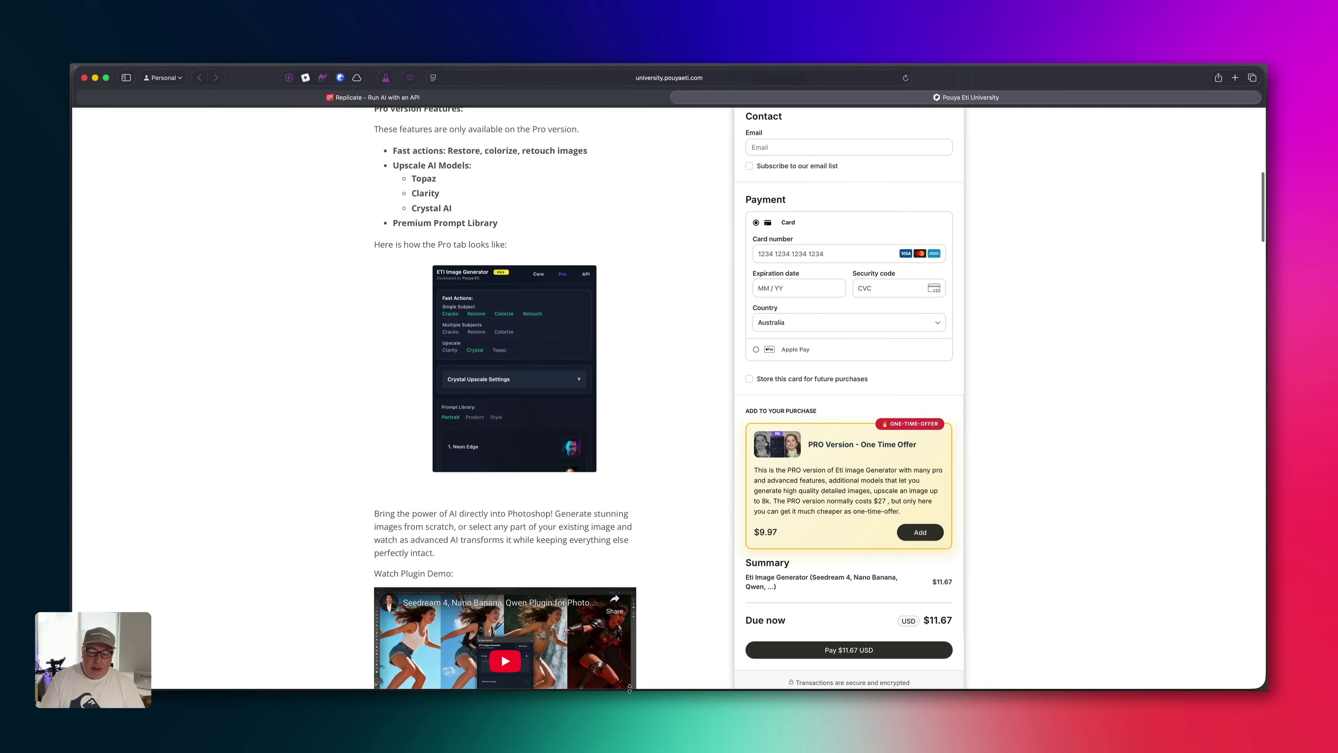
- Switch to Photoshop and run the ETI Image Generator's Pro Crystal upscale on the entire photo
left_click(733, 701)
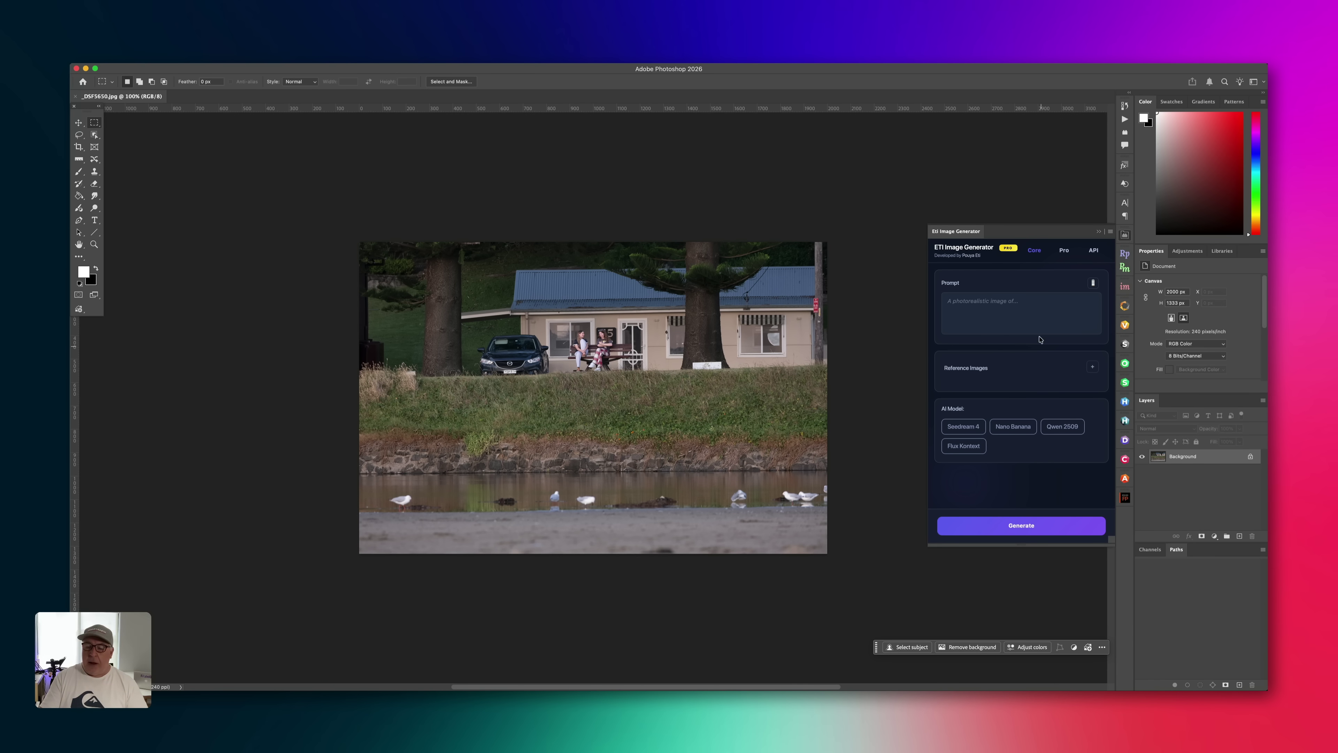
scroll(1050, 331, "up", 1)
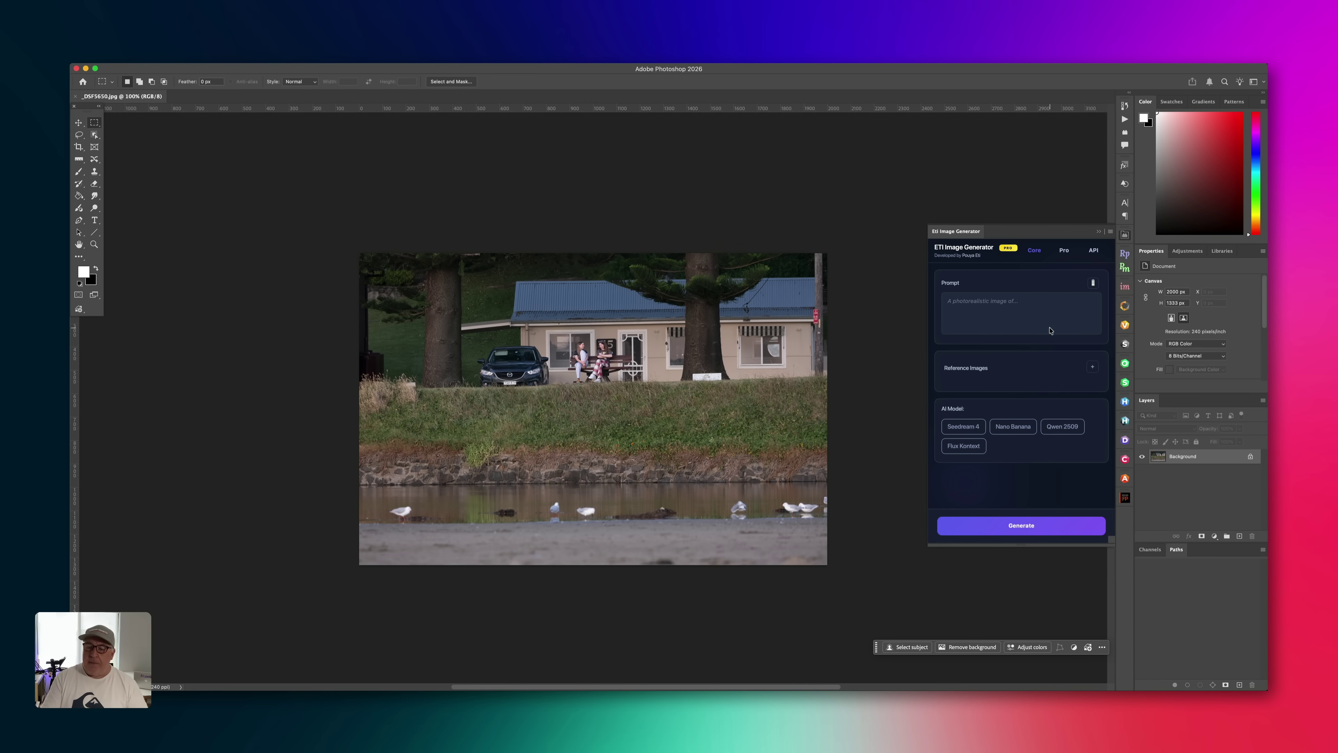
left_click(1065, 251)
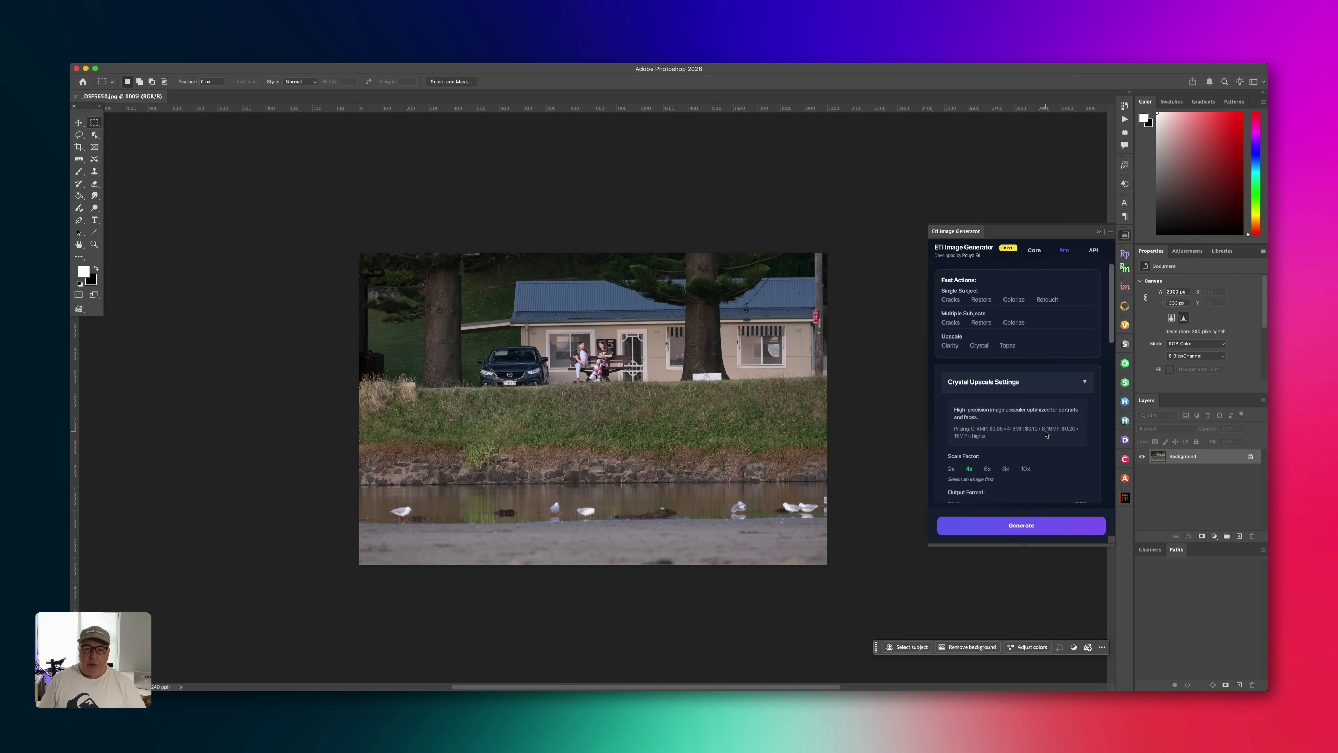
left_click(979, 348)
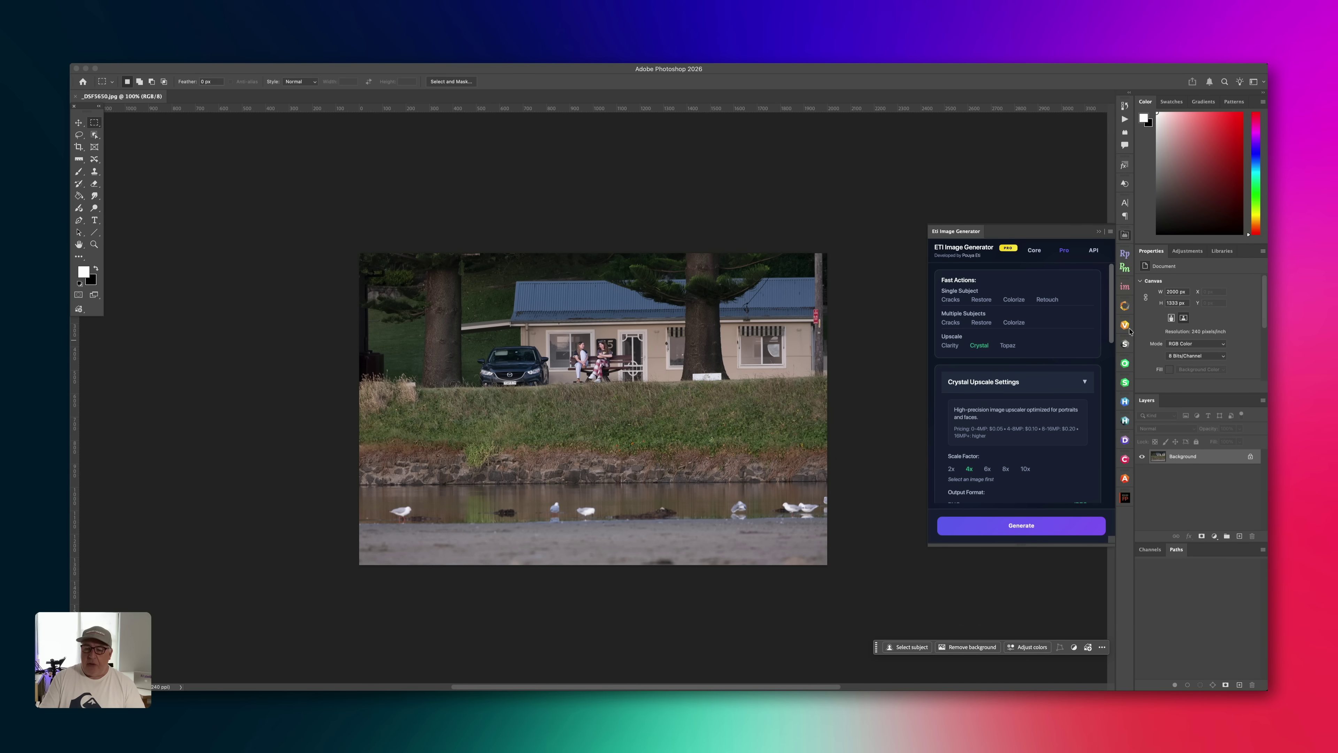
scroll(1005, 321, "down", 4)
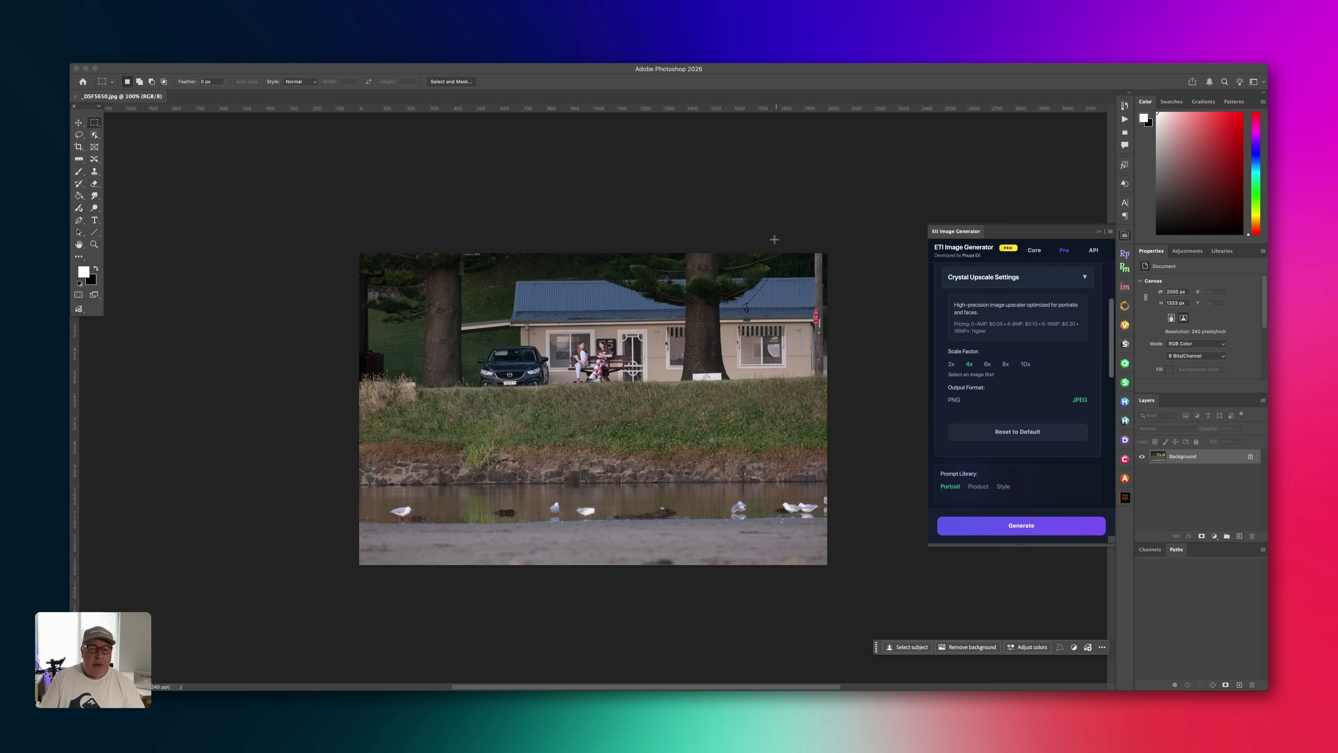
key("super+a")
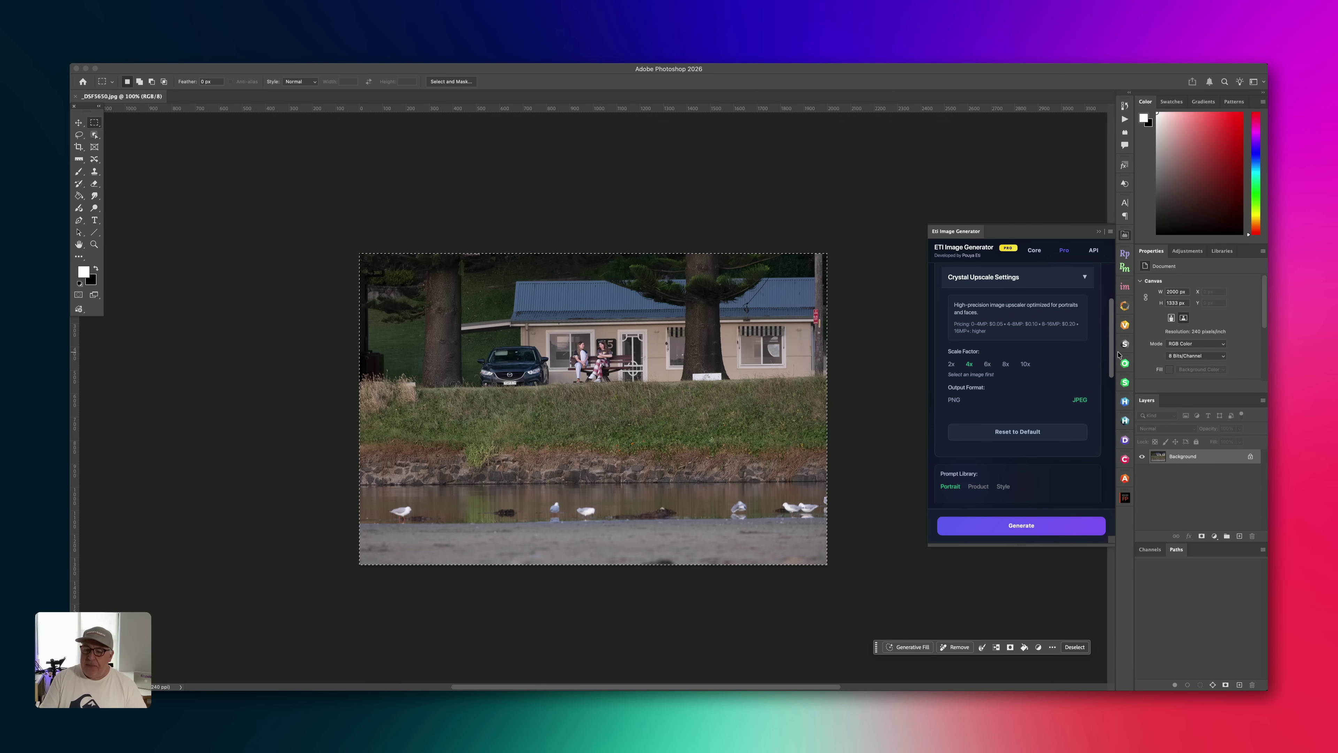
left_click(1030, 526)
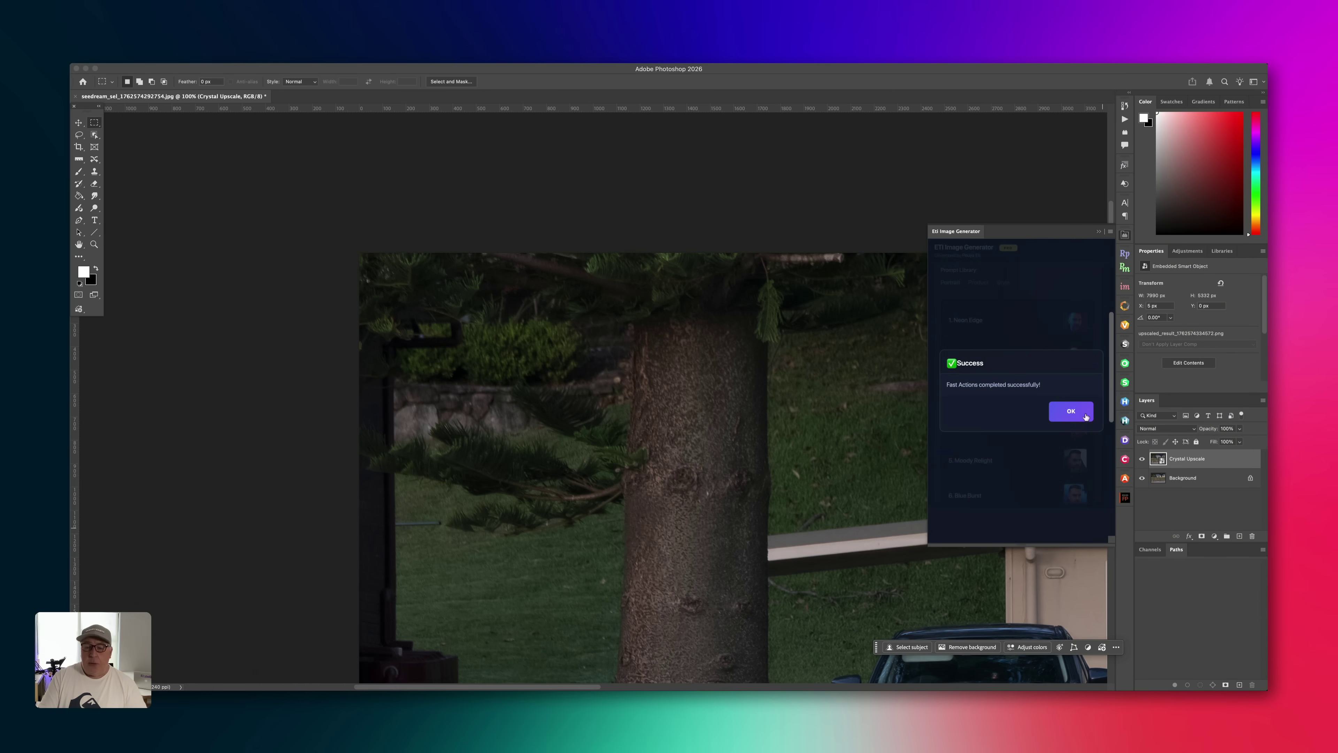
- Dismiss the success message, inspect the bench area of the upscaled photo, and hide the ETI Image Generator panel
left_click_drag(801, 469, 338, 263)
scroll(641, 409, "right", 3)
scroll(664, 407, "down", 1)
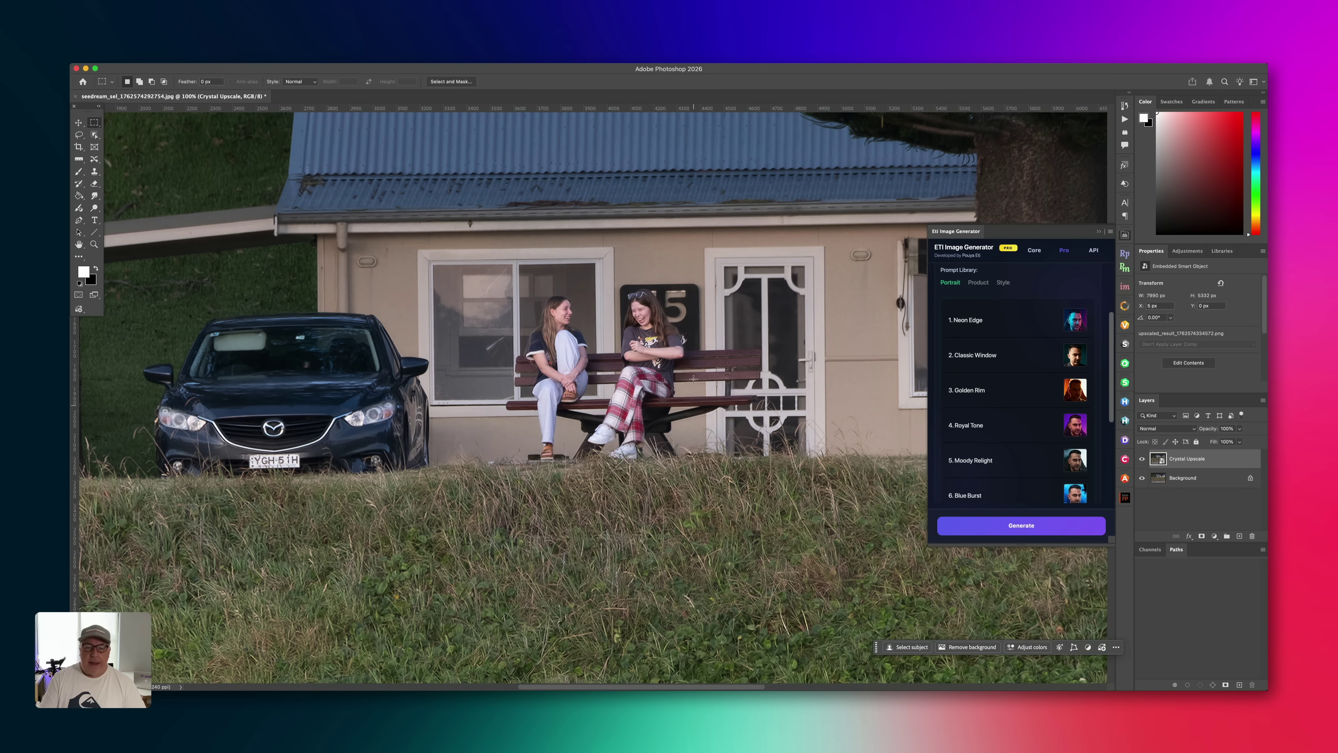
scroll(694, 379, "right", 4)
scroll(694, 378, "down", 2)
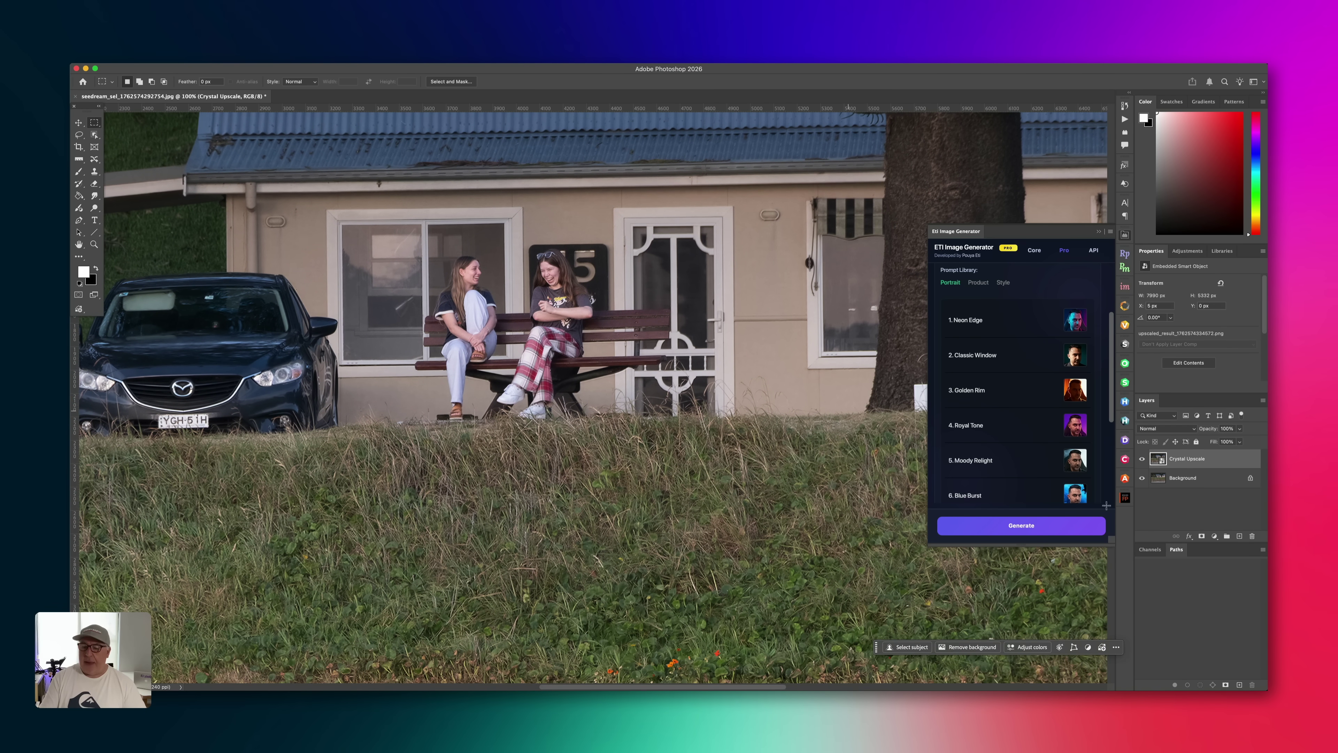
left_click(1124, 236)
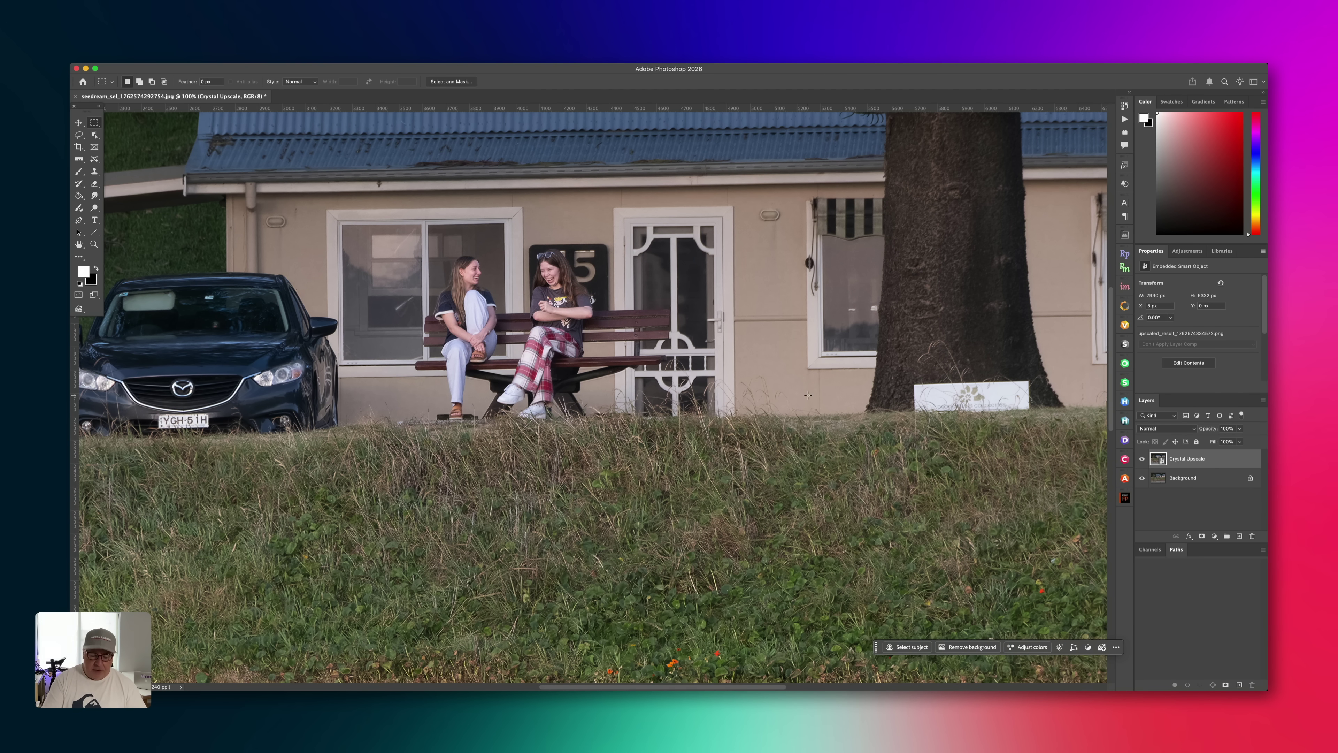
- Examine the two women on the bench at 300% and check the upscaled document's information
key("super+equal")
key("super+equal")
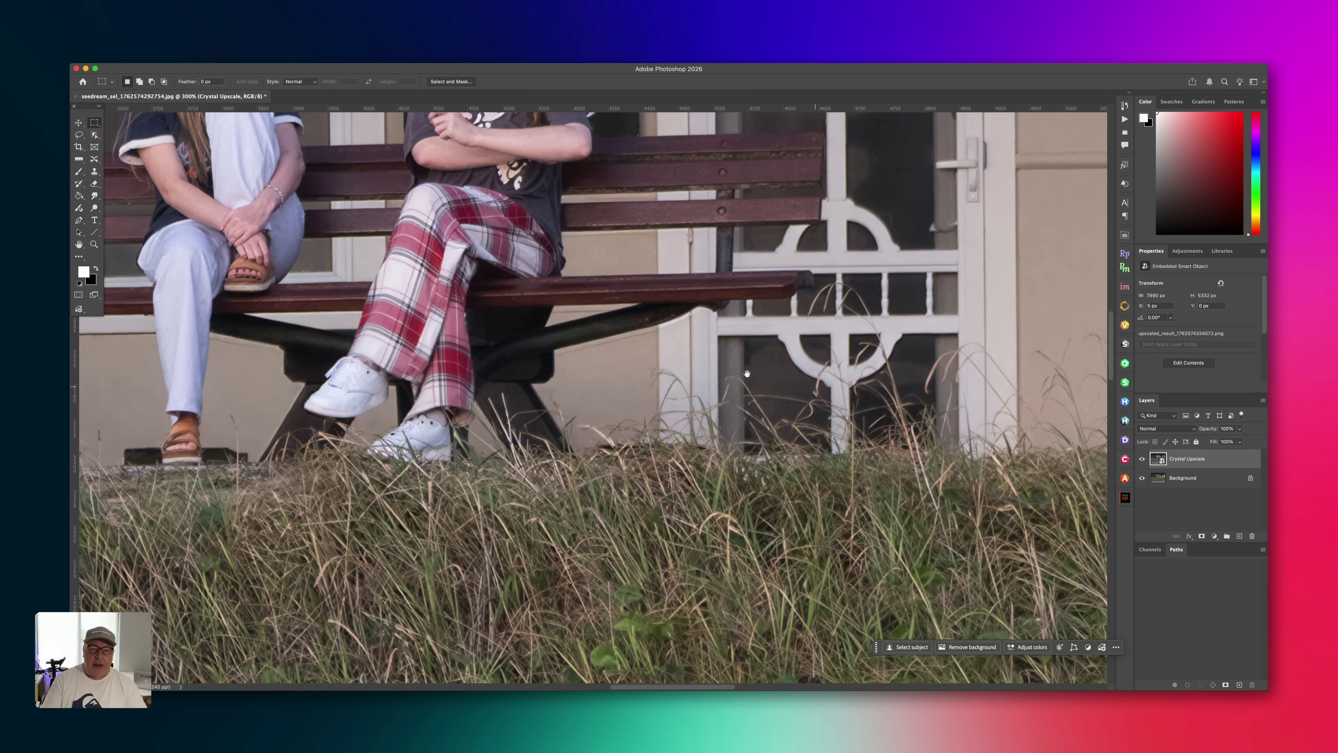
left_click_drag(735, 462, 814, 484)
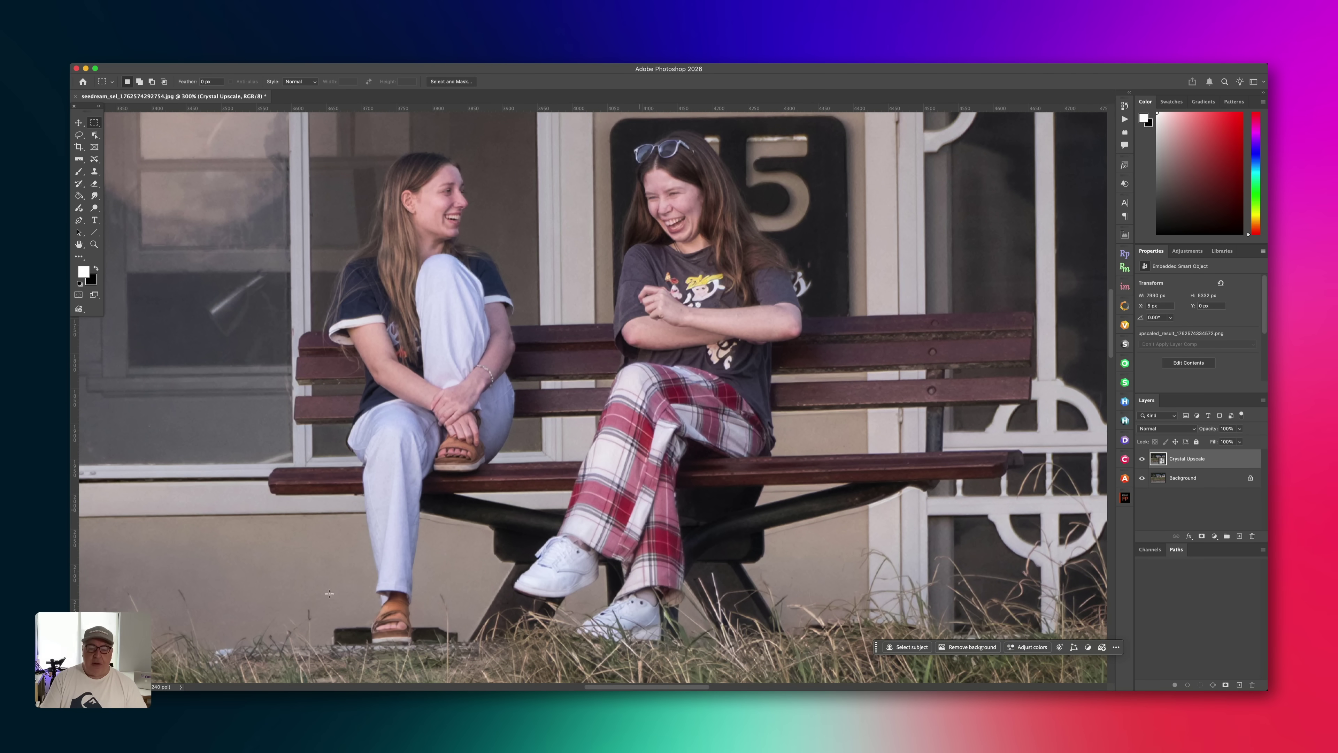
left_click(159, 686)
left_click(159, 686)
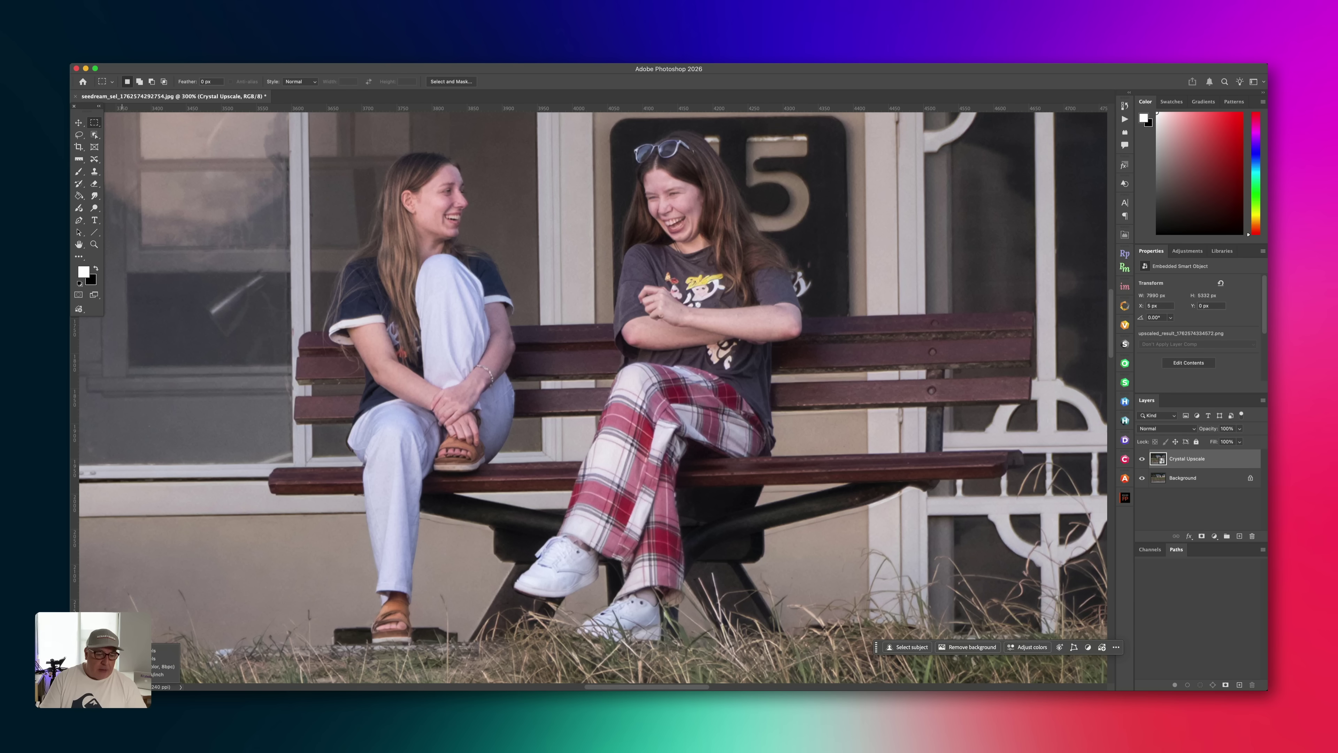
- Toggle the Crystal Upscale layer's visibility to compare the upscaled result with the original photo
left_click(1142, 460)
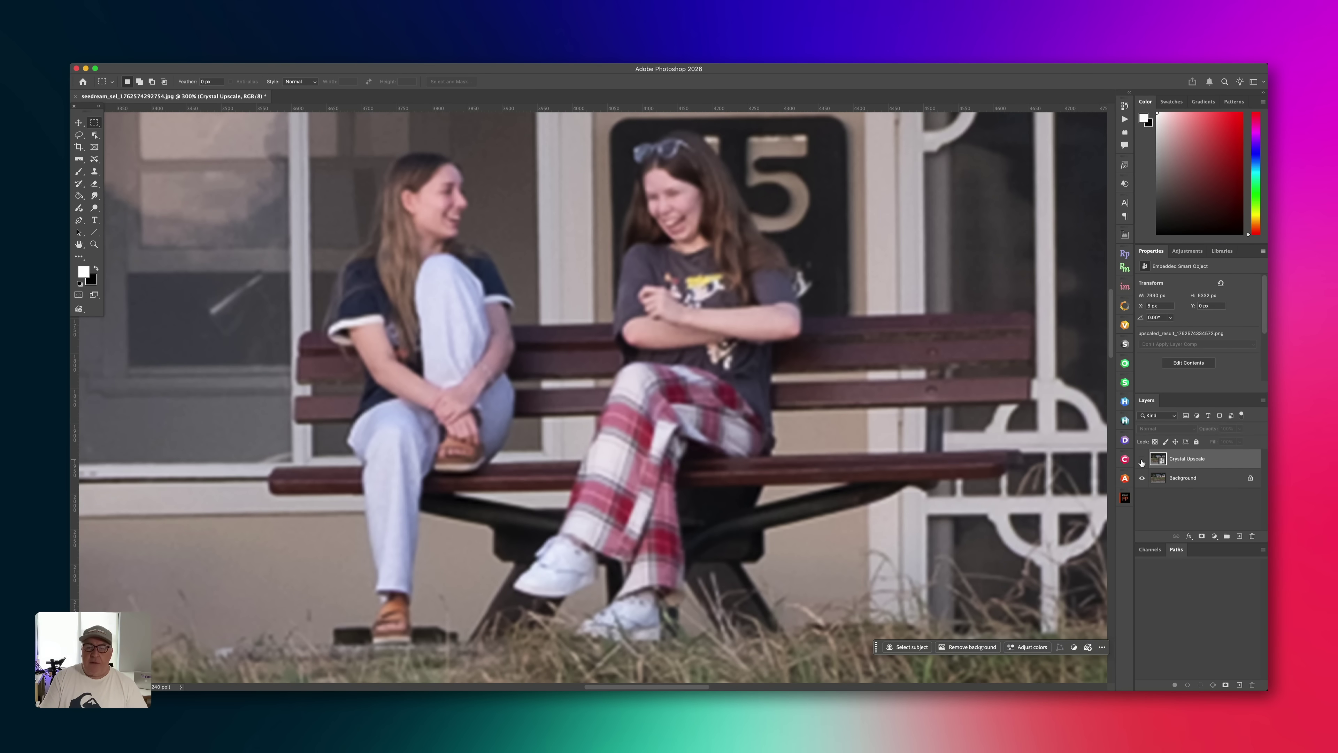
left_click(1142, 460)
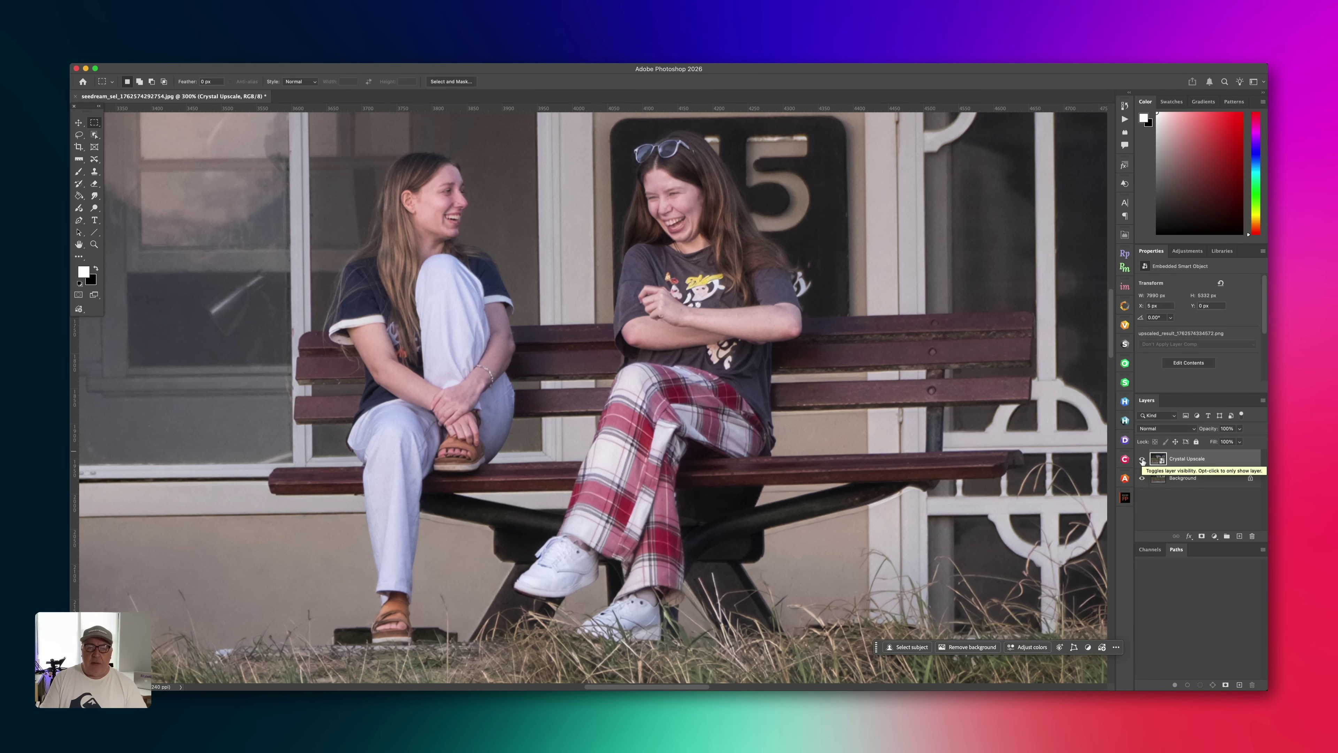
left_click(1142, 459)
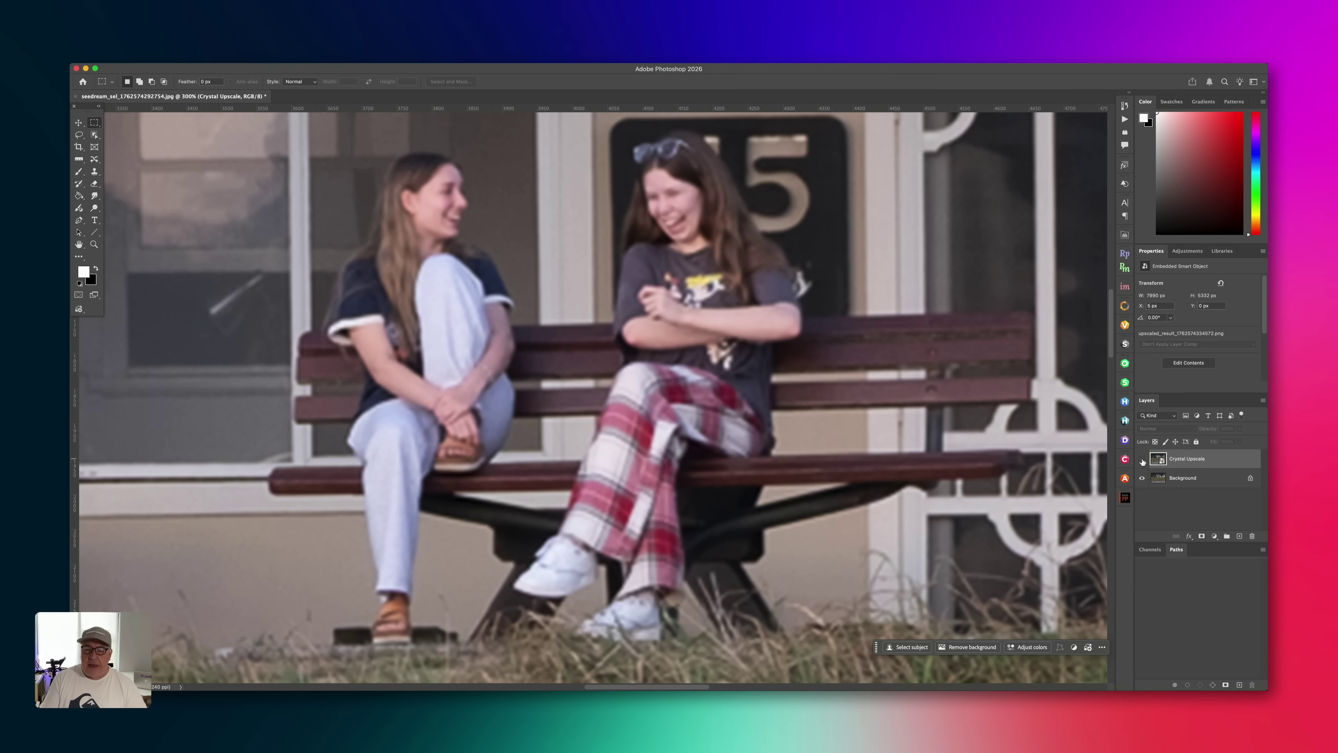
left_click(1142, 460)
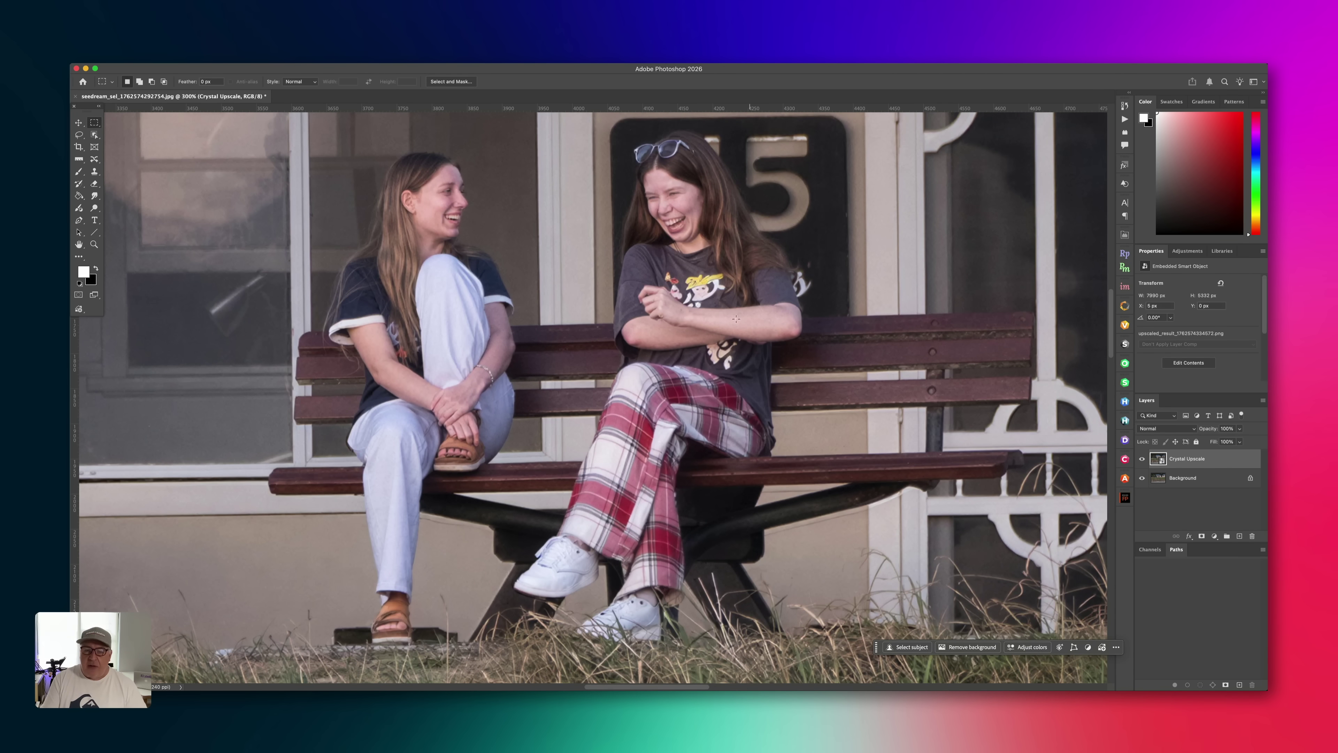
left_click(1142, 460)
left_click(1142, 459)
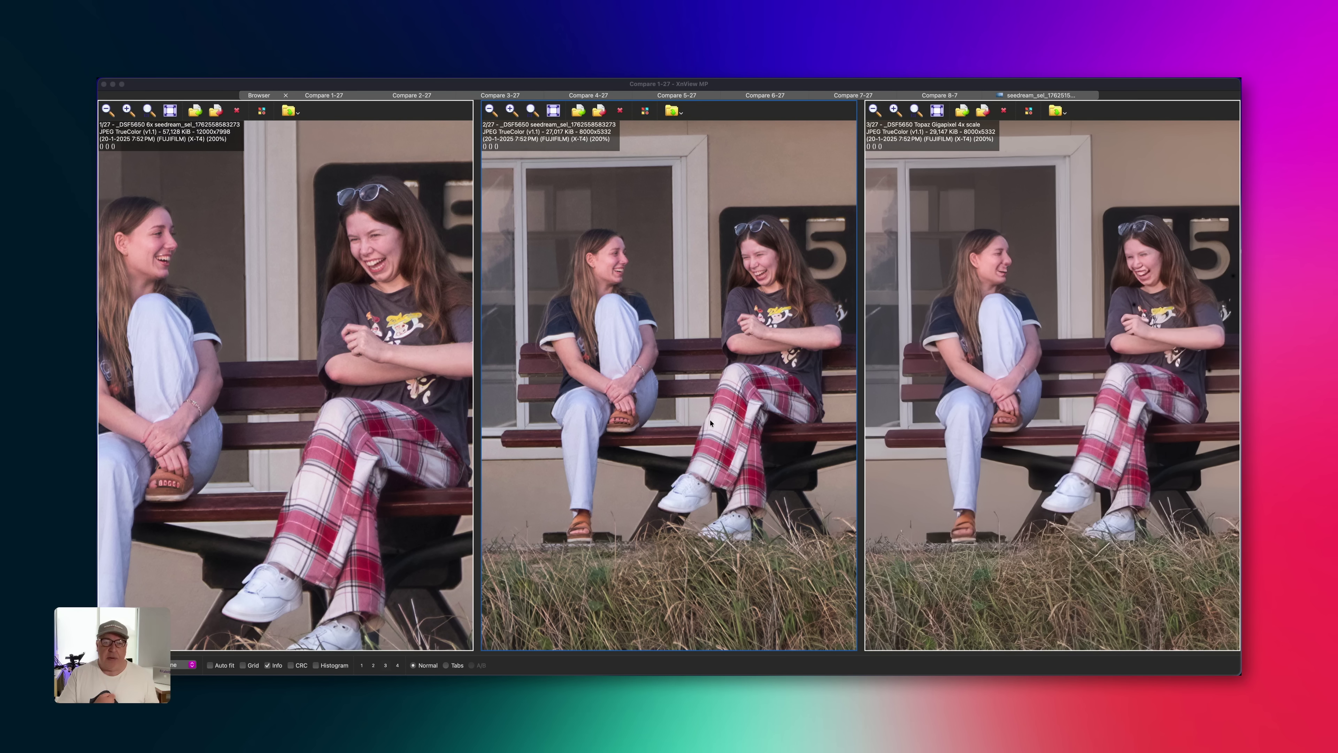
- Switch to XnView MP and compare the 6x, seedream and Topaz Gigapixel 4x versions of the bench photo at 283%
left_click(303, 397)
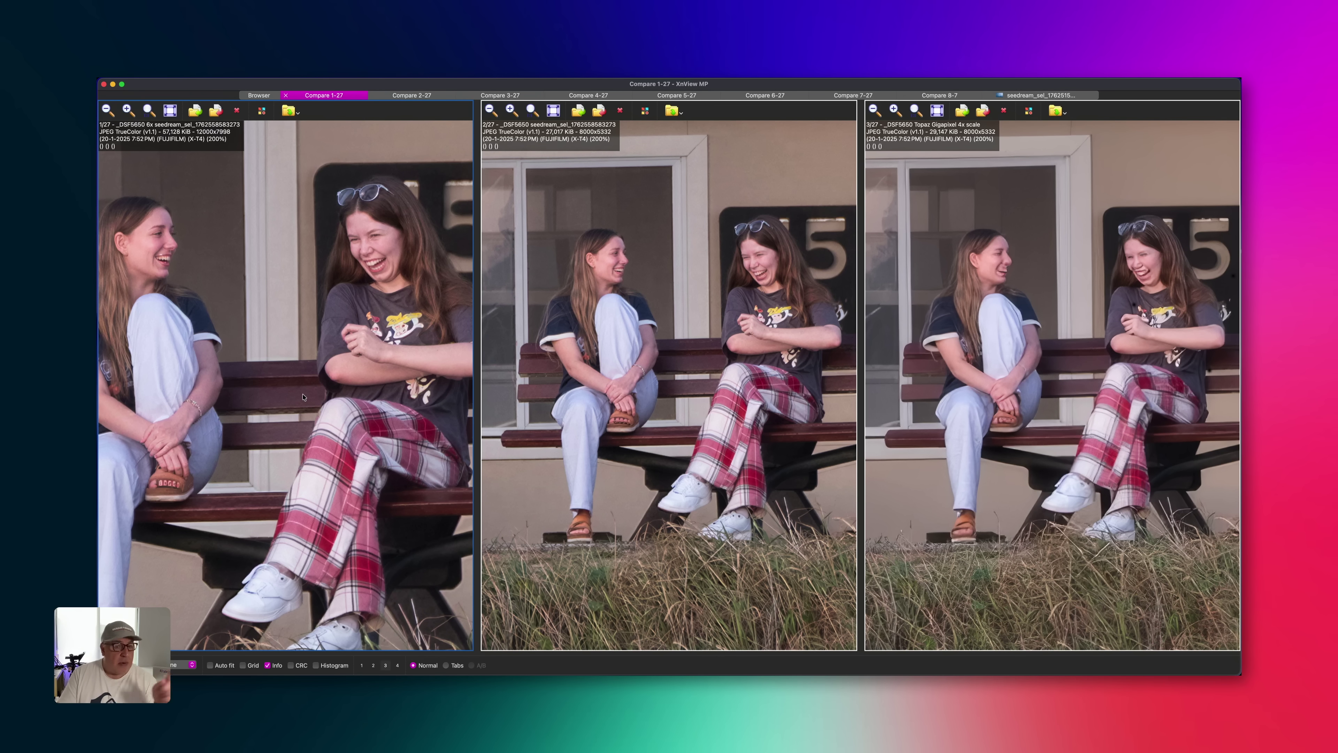
left_click(636, 368)
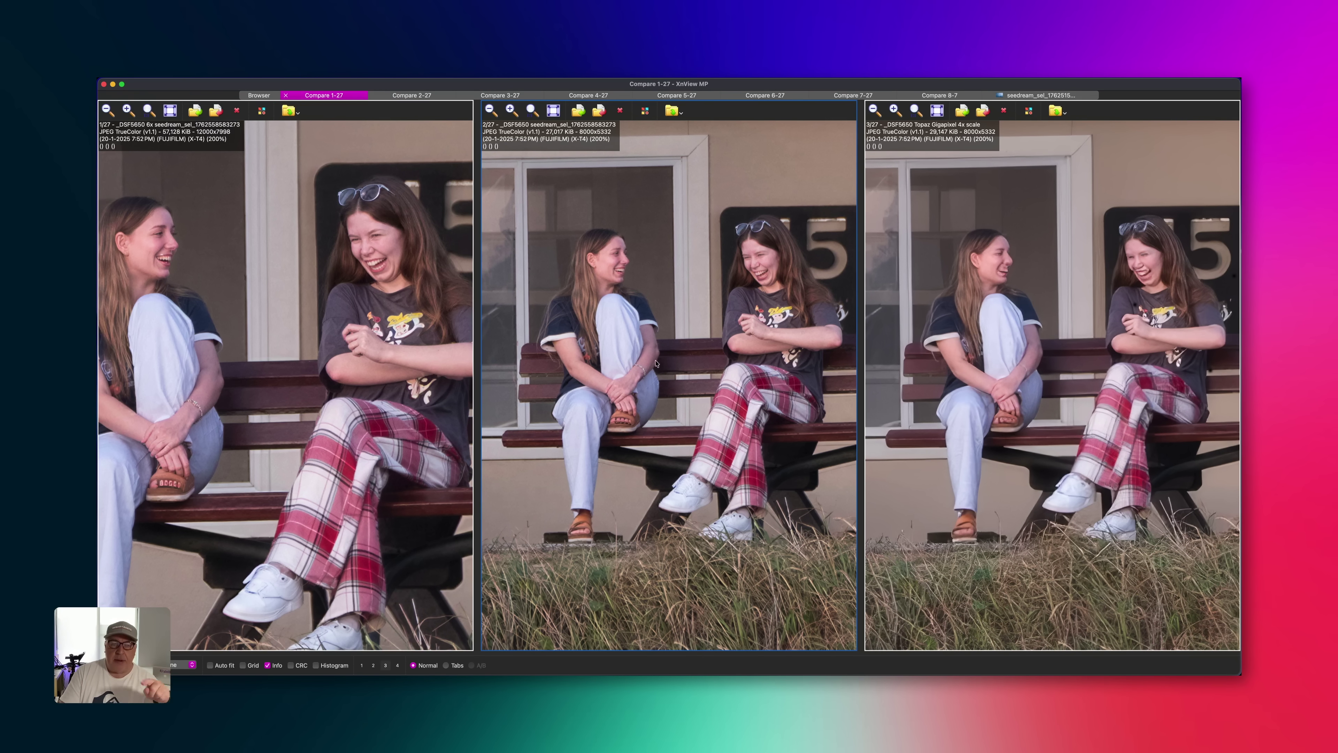
left_click(1138, 297)
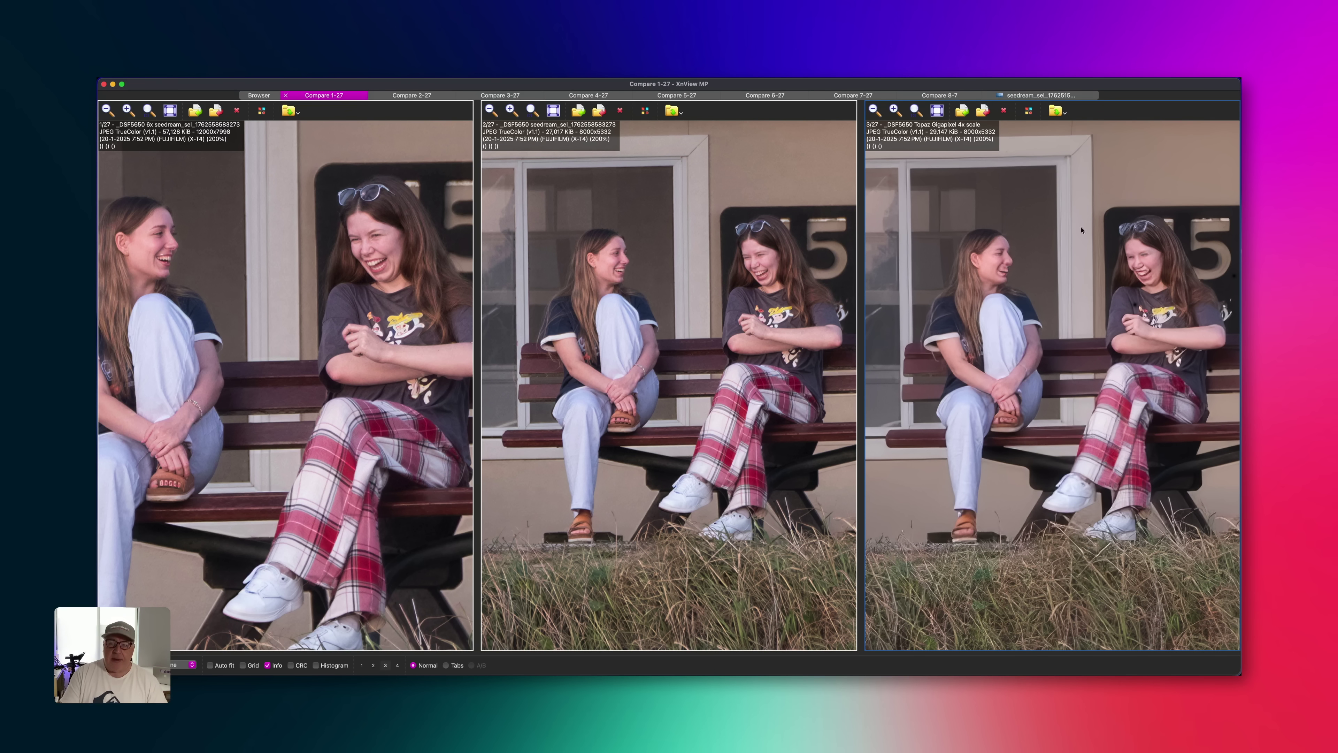
left_click(894, 110)
left_click_drag(1001, 314, 965, 346)
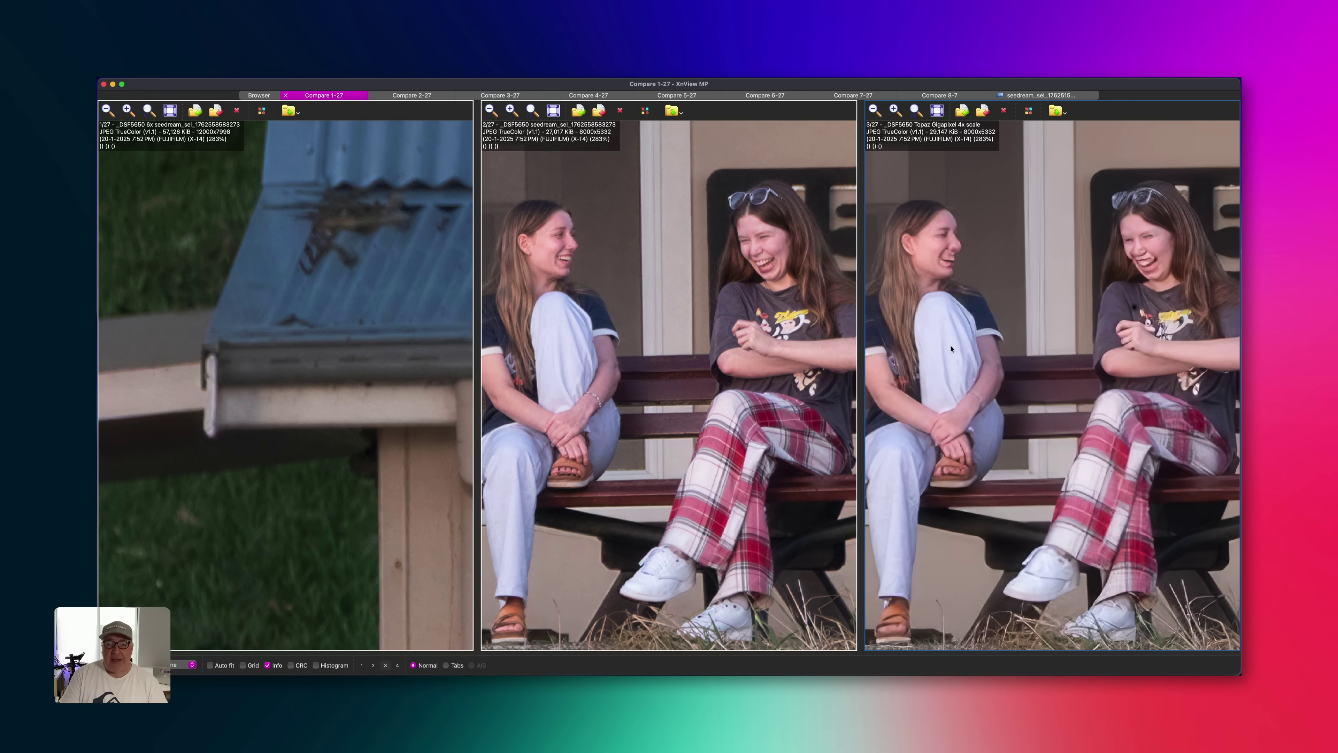
- View the Compare 2-27 set and bring the family's faces into view across the four versions
key("ctrl+Tab")
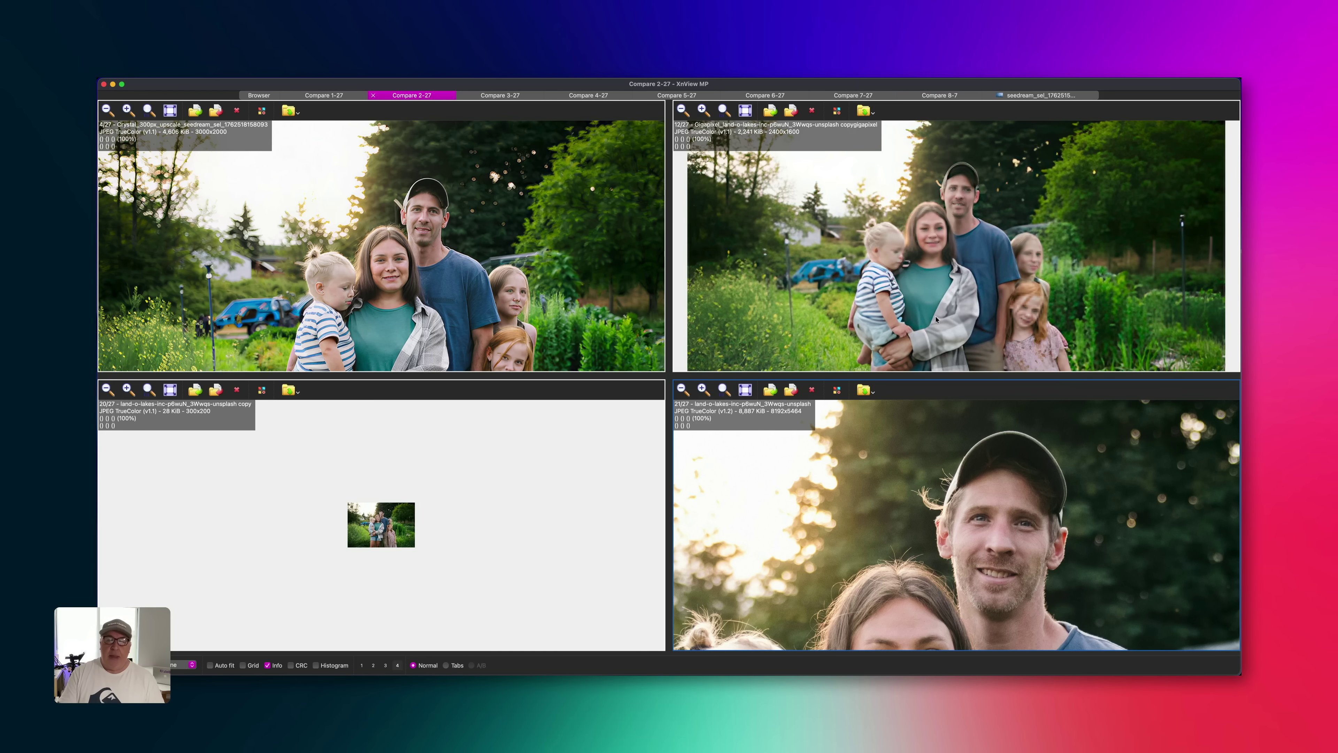
left_click(491, 301)
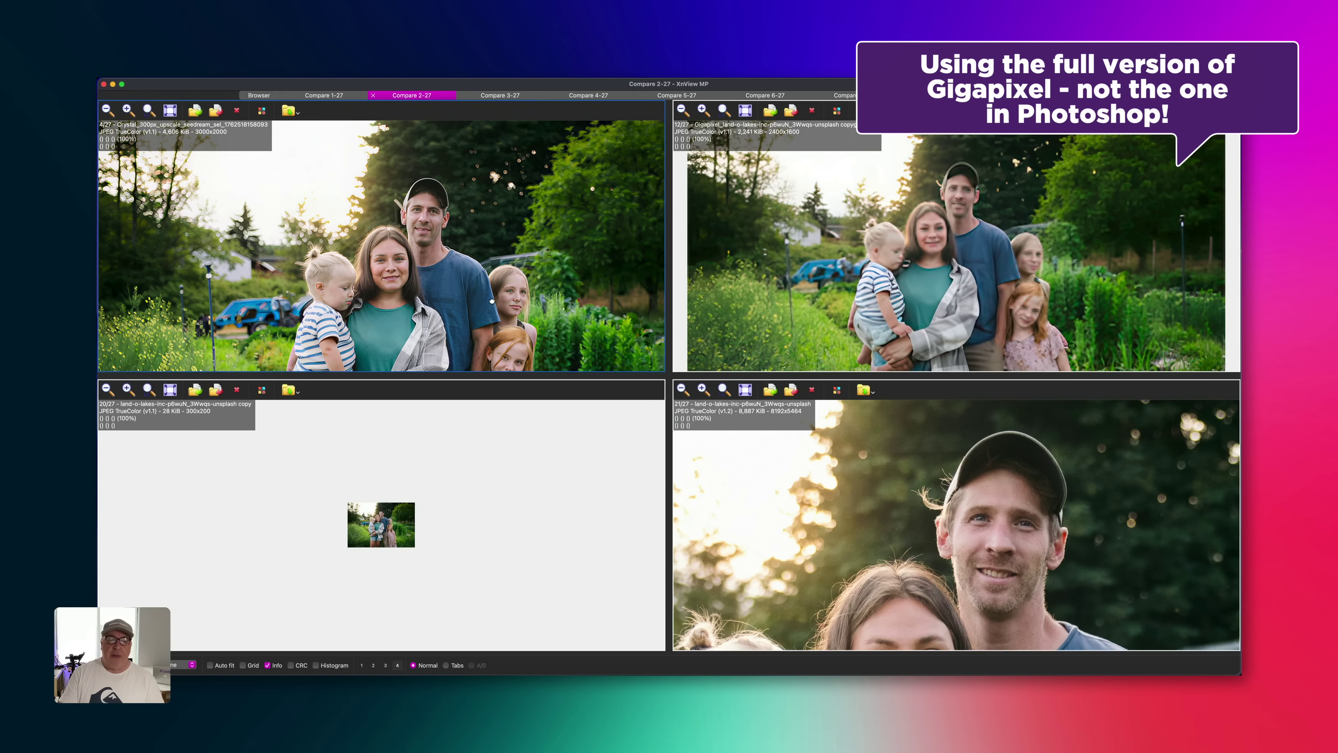
left_click_drag(492, 302, 498, 265)
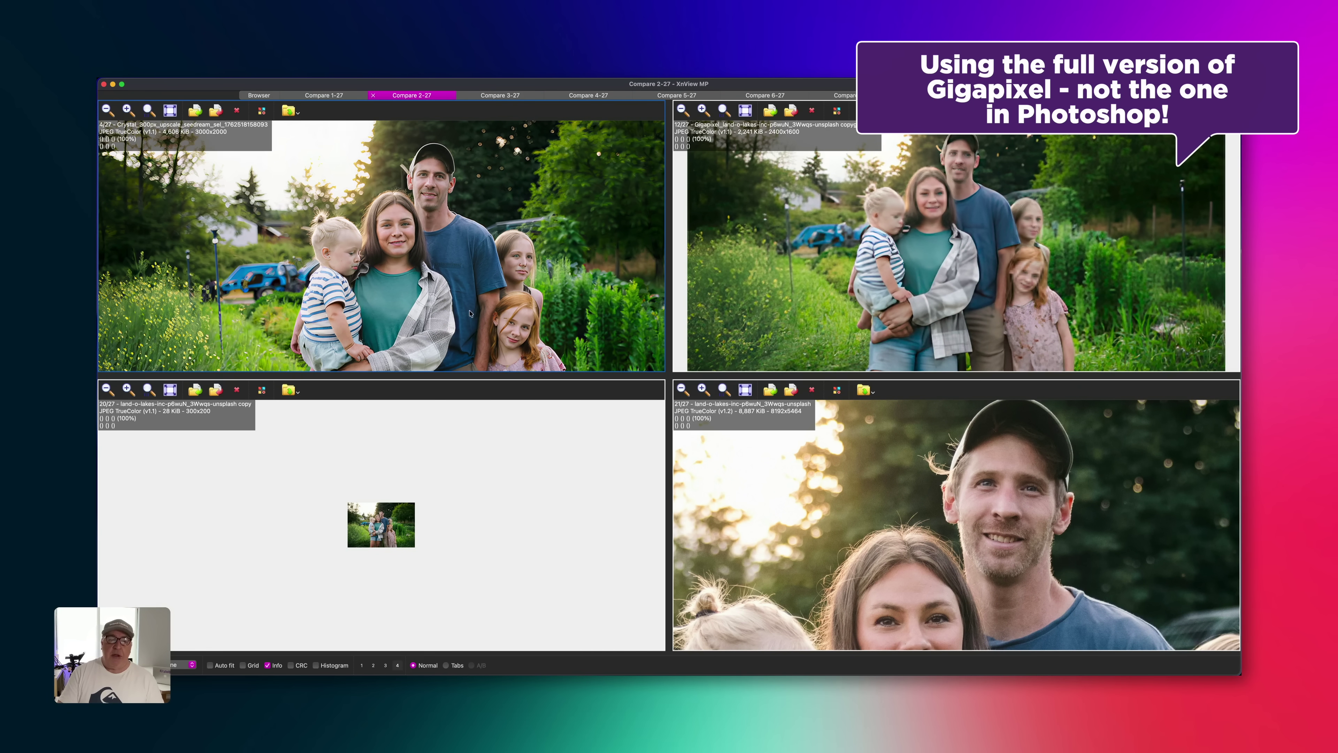